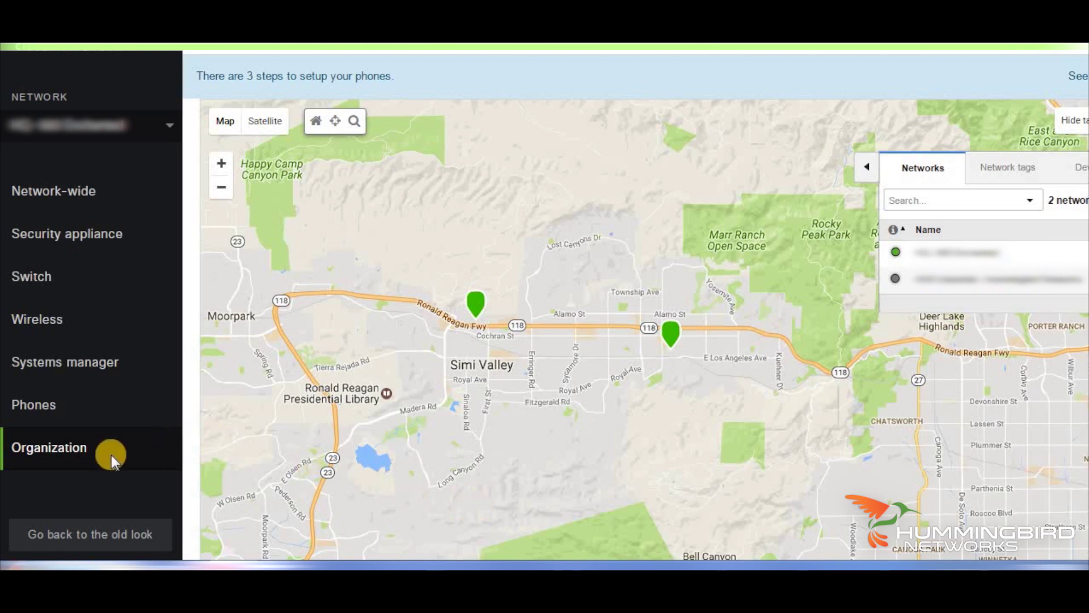
Claim the Meraki phone on the Inventory page by entering its serial number
mouse_move(101, 457)
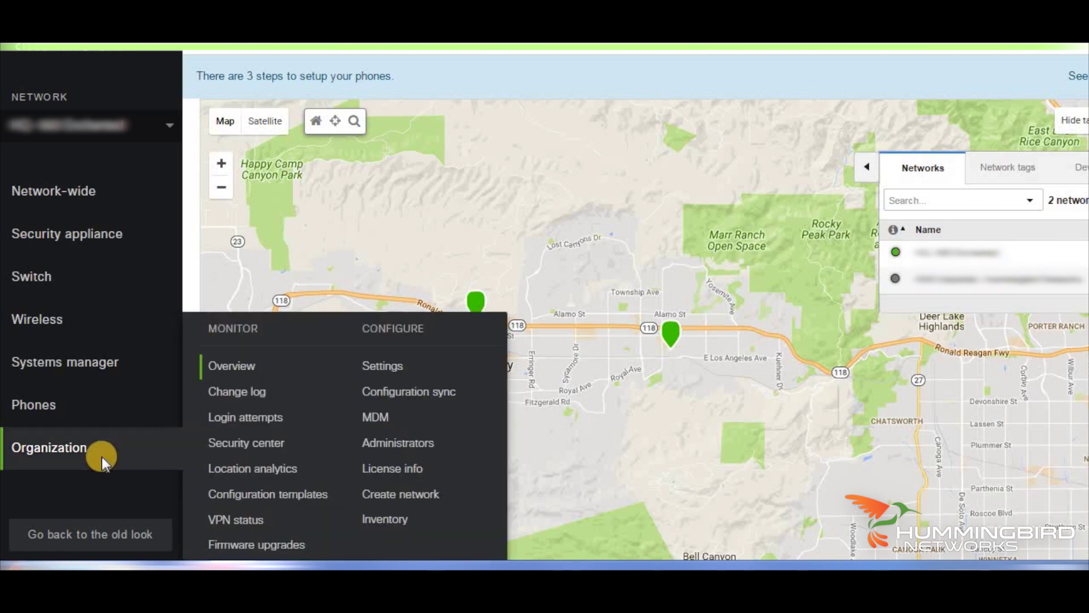
left_click(372, 517)
left_click(1016, 184)
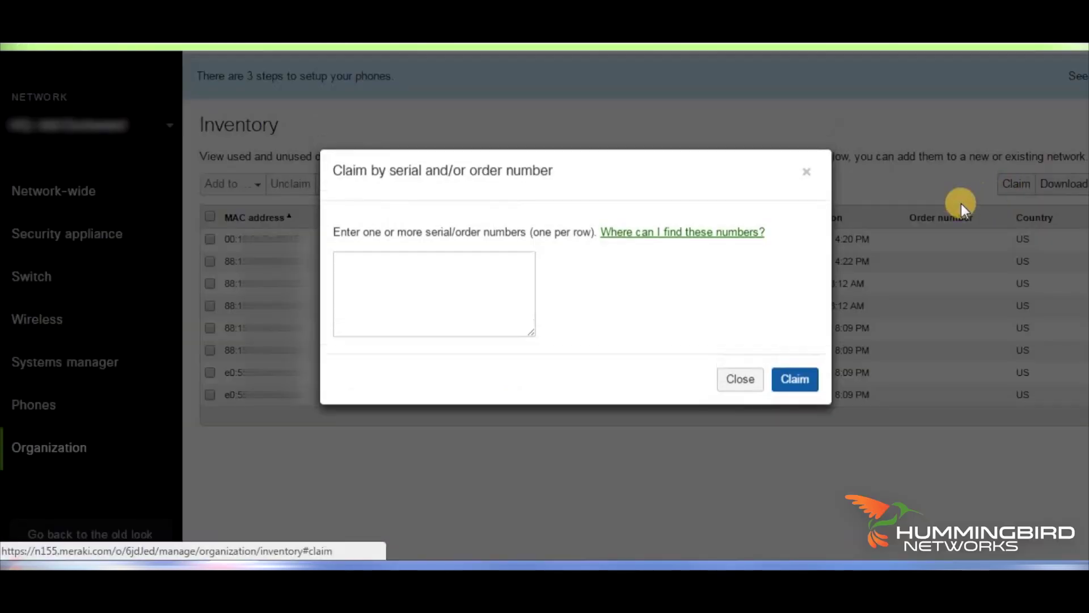
left_click(394, 288)
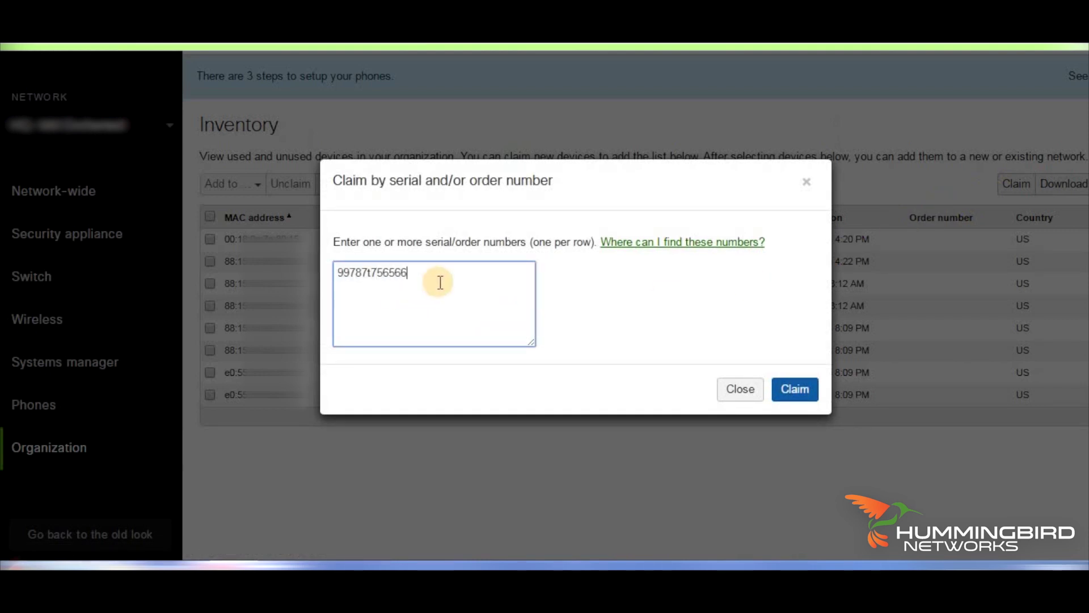
type("99787t756566")
left_click(740, 388)
mouse_move(35, 447)
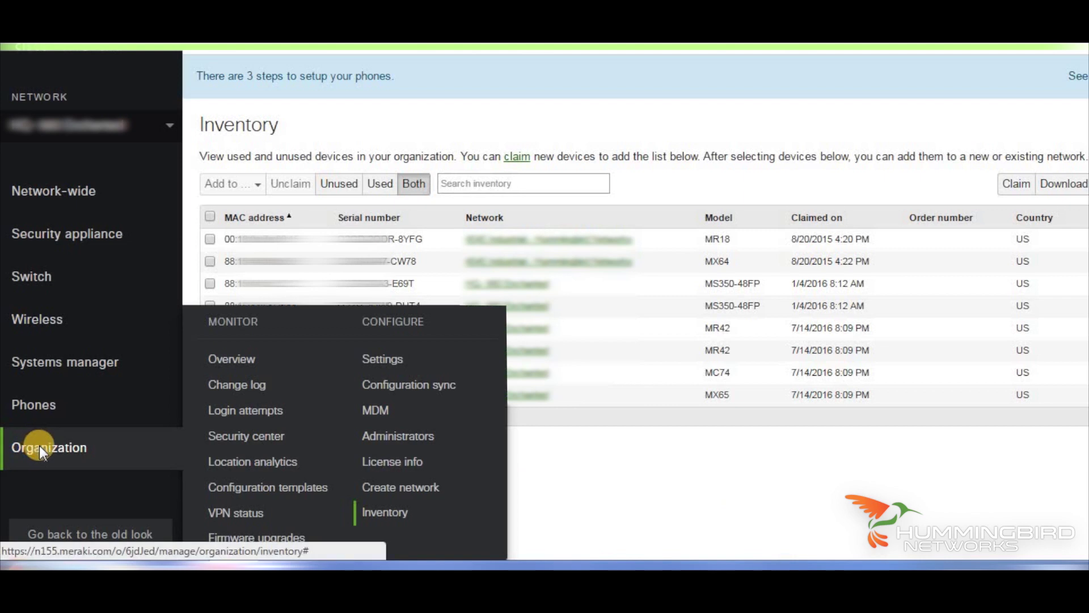
On License info, add a license with operation Renew my Dashboard license and enter the license key
left_click(384, 461)
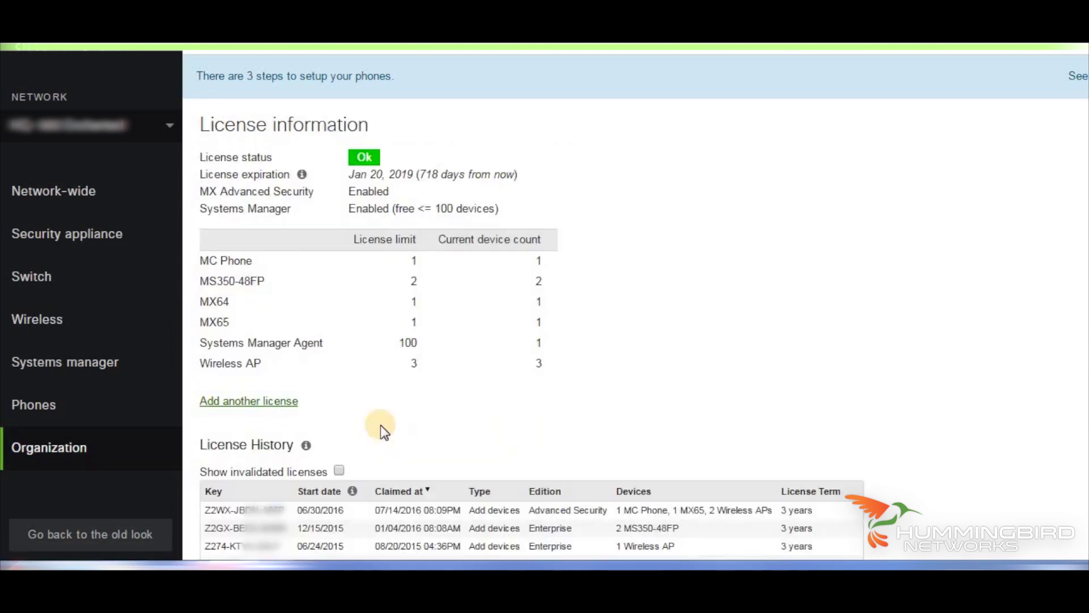
left_click(271, 402)
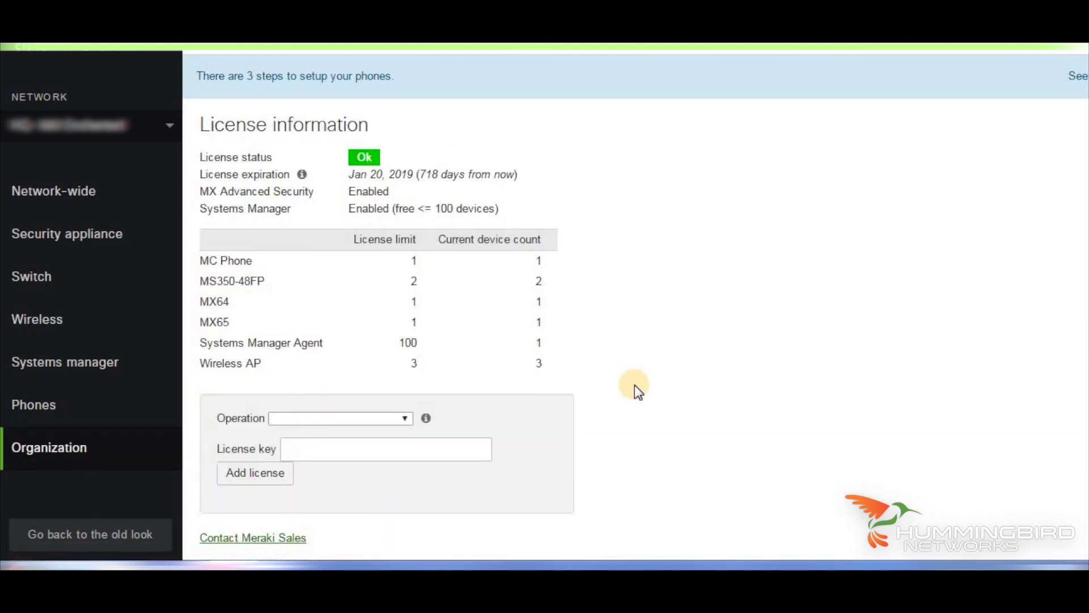
left_click(406, 418)
left_click(380, 441)
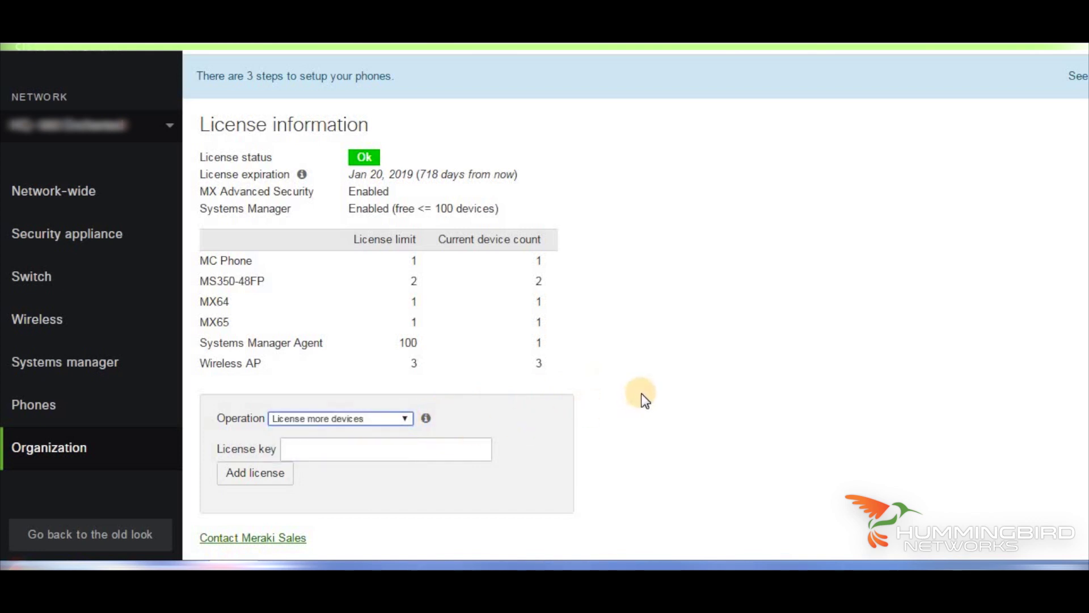
scroll(644, 400, "down", 2)
left_click(407, 334)
left_click(381, 369)
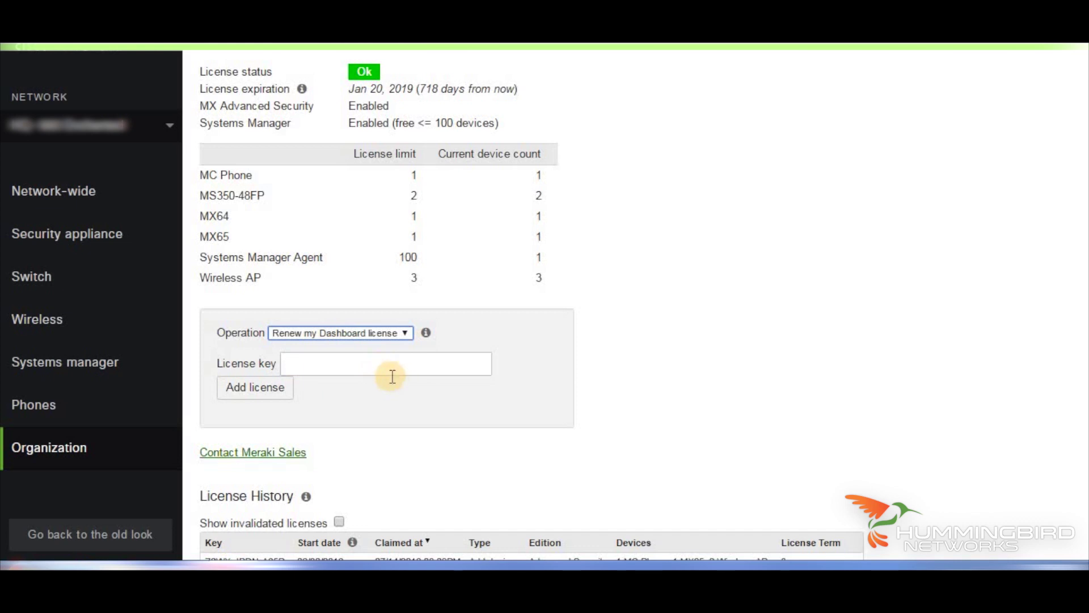
left_click(402, 369)
type("8989")
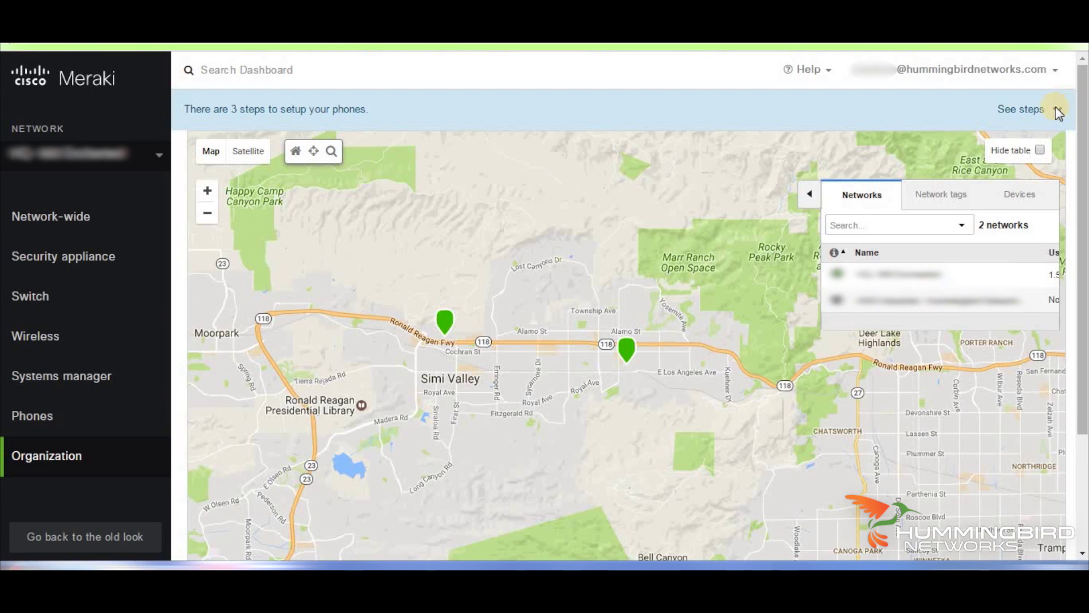
Use the phone setup steps banner to reach the empty Phone numbers page
left_click(1053, 110)
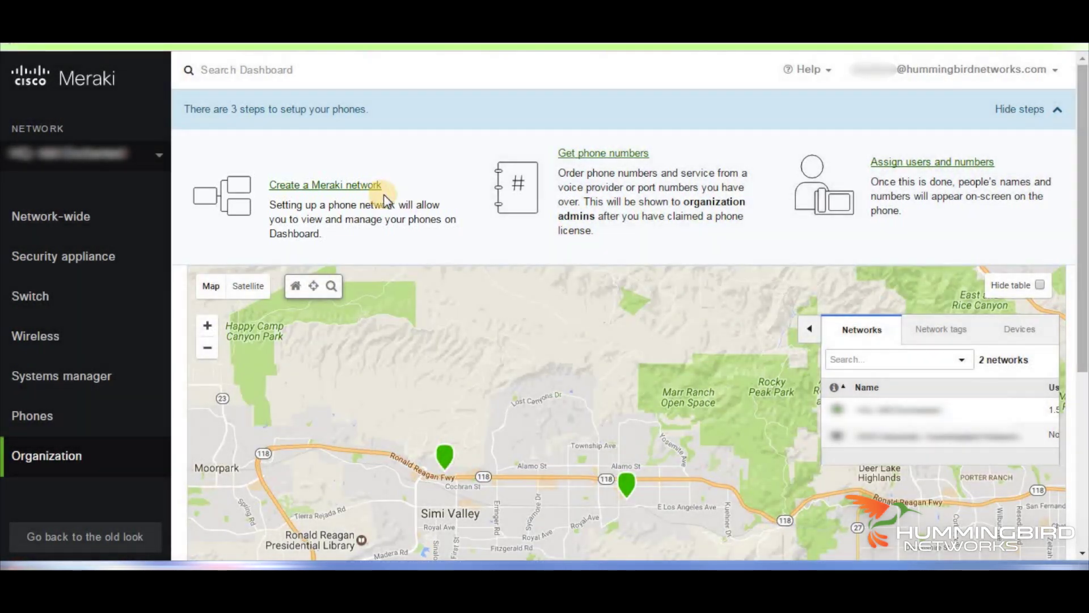
left_click(619, 162)
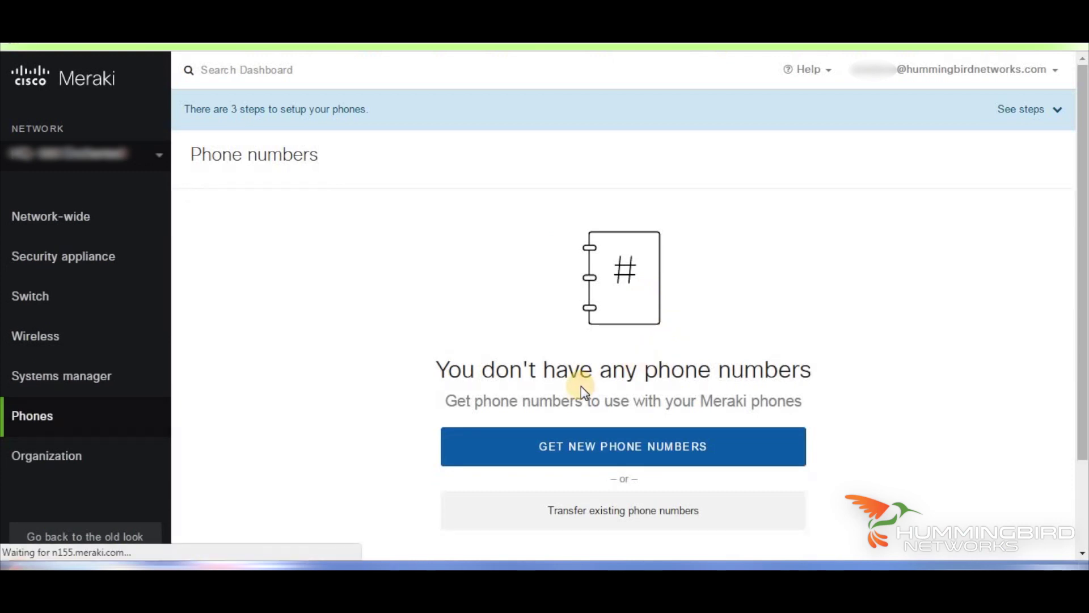
Accept the IntelePeer Voice Services Bundle plan at $8.95 per user
scroll(573, 391, "down", 2)
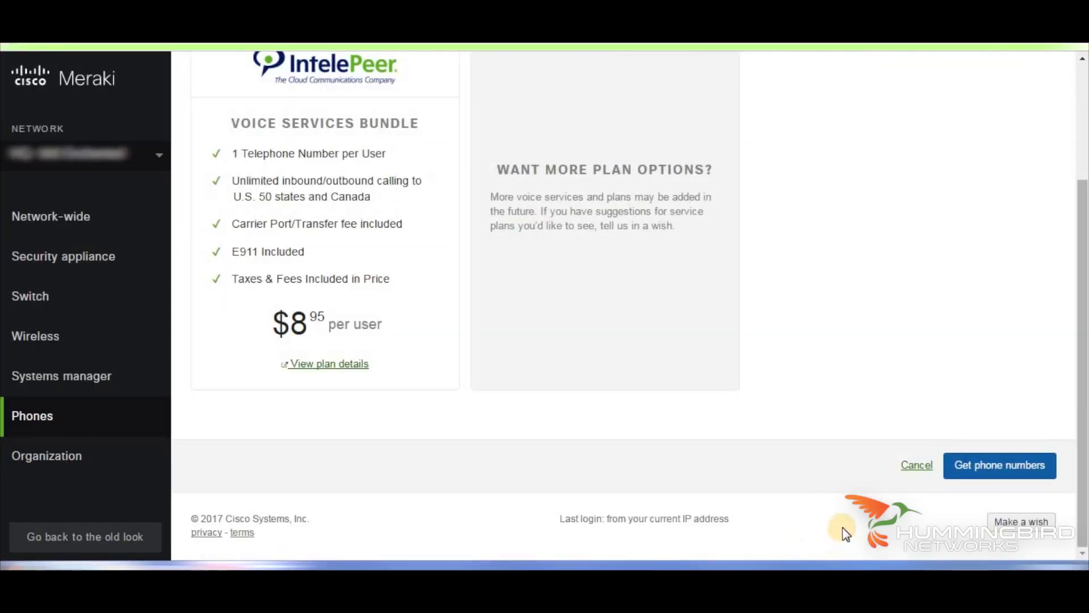
left_click(991, 474)
Search for 5 consecutive numbers in California, area code 213
left_click(258, 269)
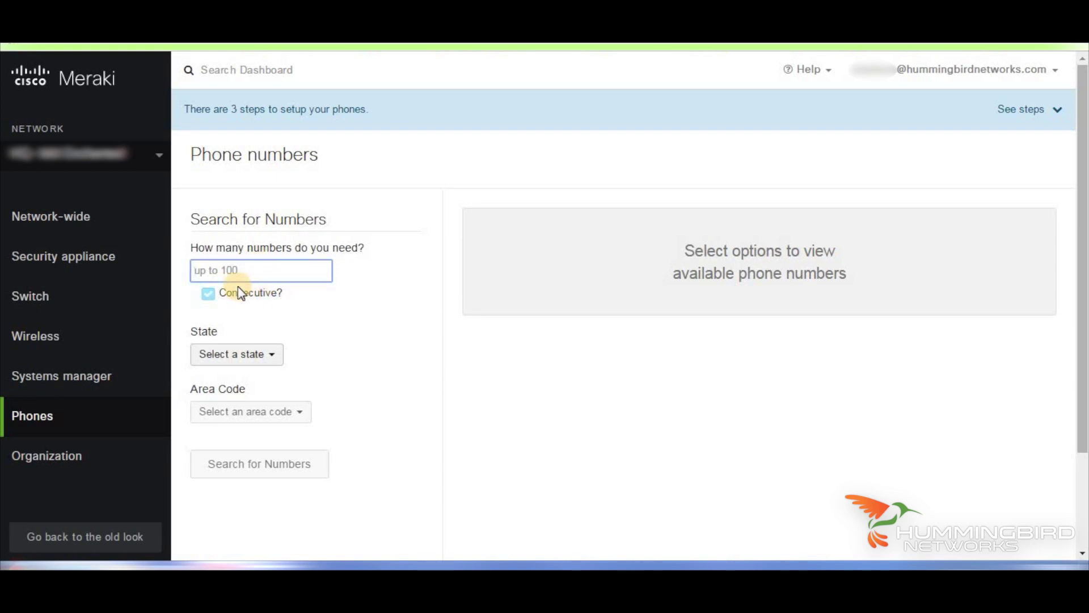
type("5")
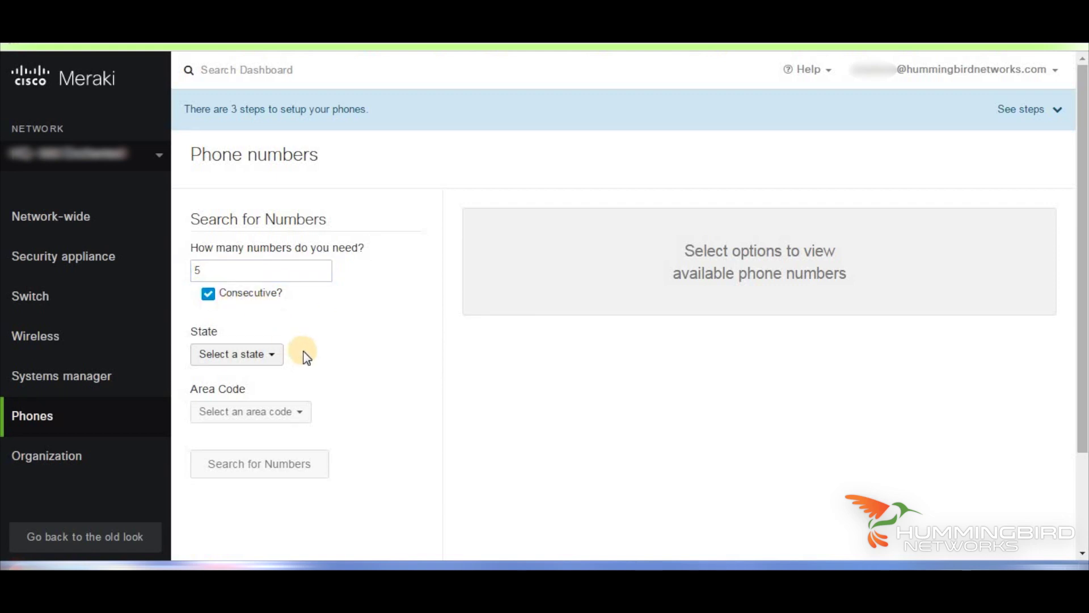
left_click(281, 363)
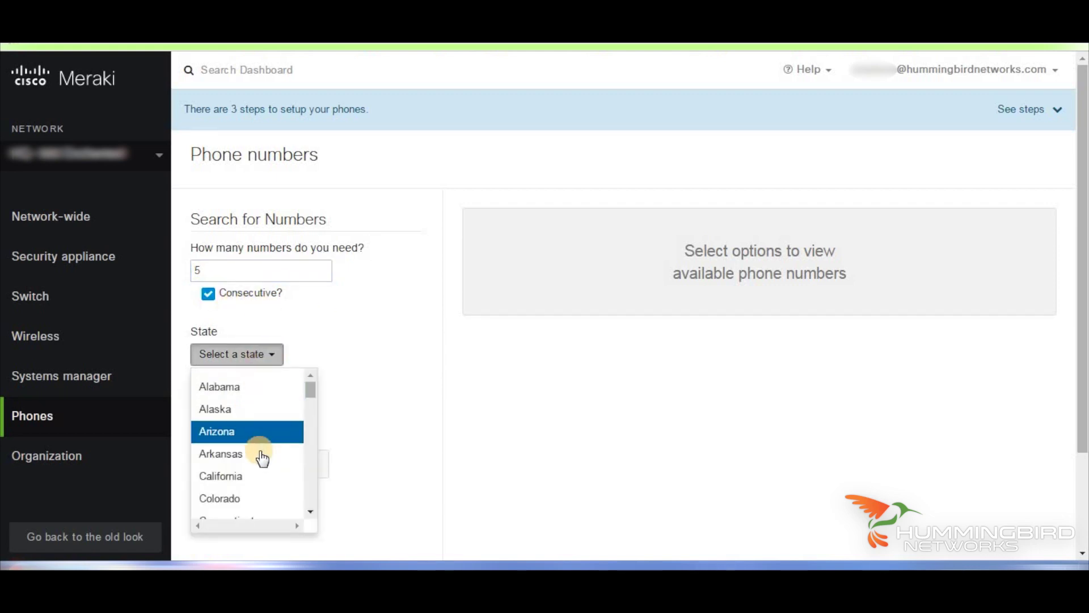
left_click(253, 476)
left_click(315, 358)
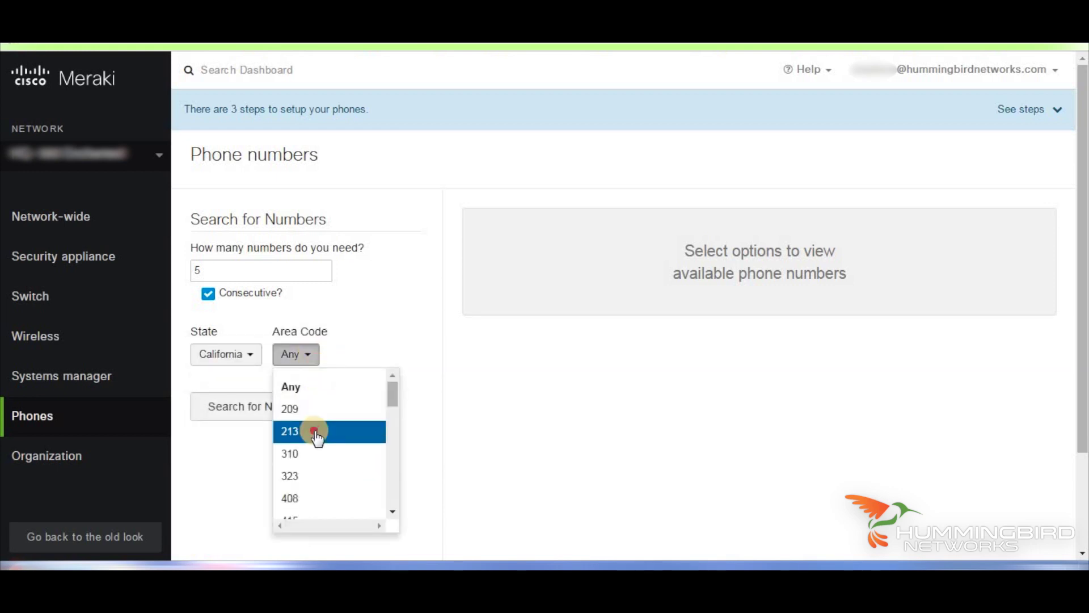
left_click(316, 431)
left_click(289, 419)
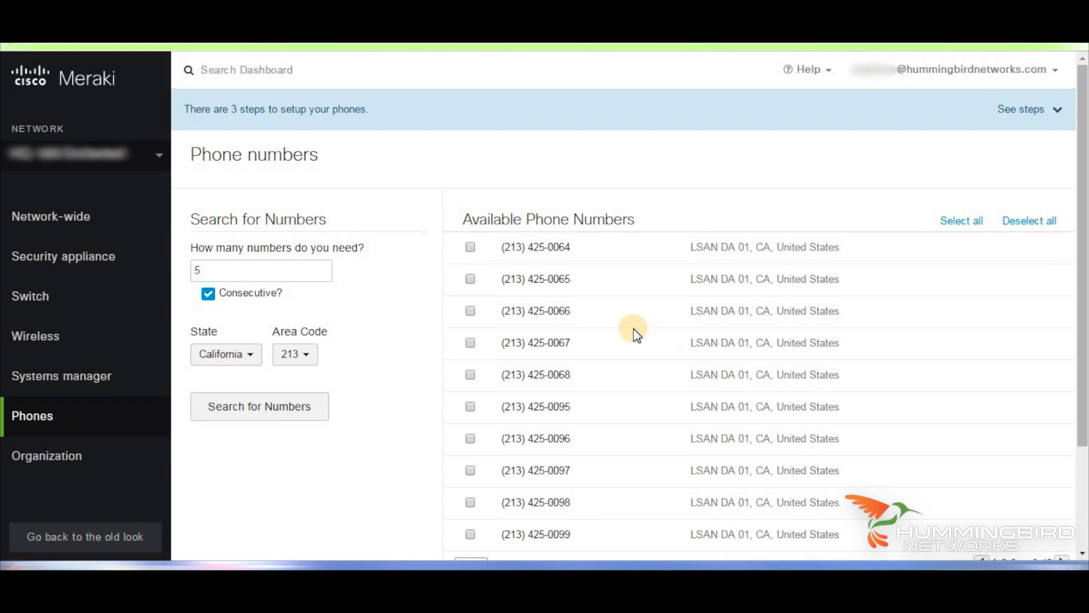
scroll(635, 335, "down", 1)
left_click(465, 207)
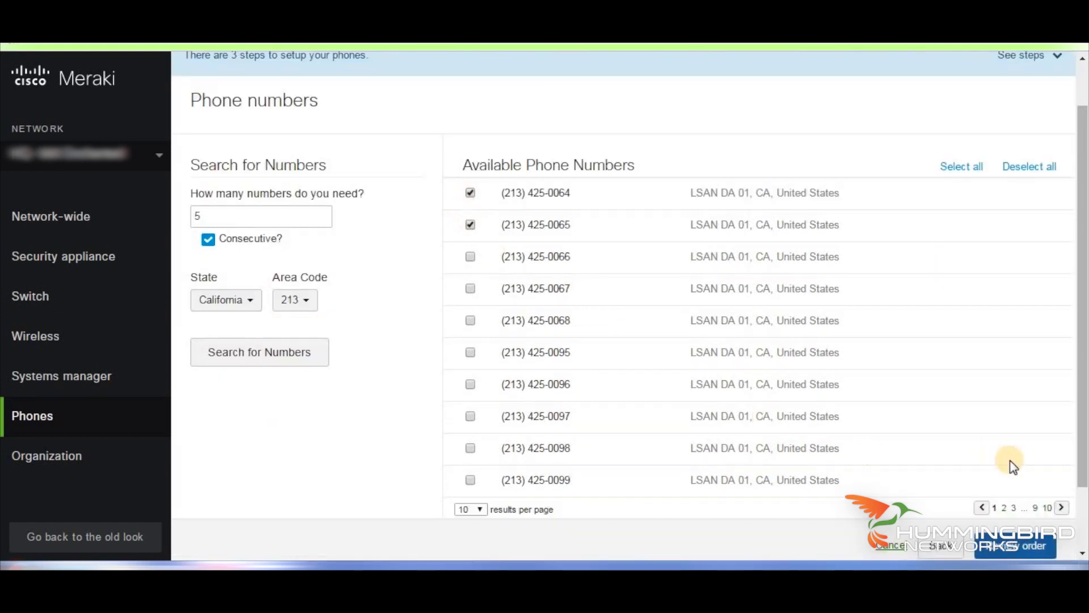
scroll(999, 465, "down", 2)
left_click(1009, 475)
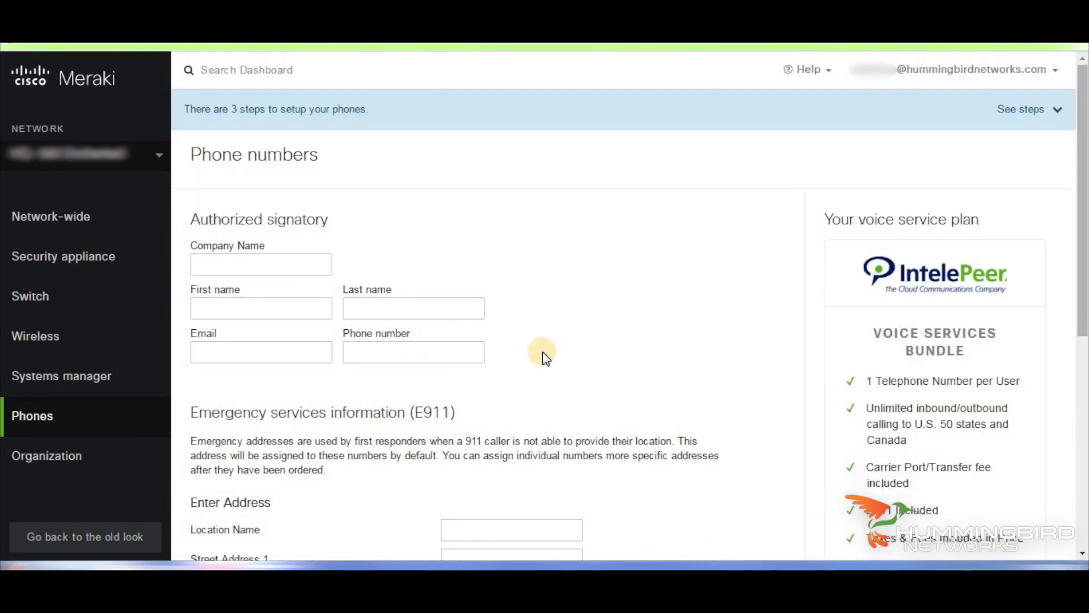
scroll(533, 352, "down", 5)
scroll(624, 369, "down", 2)
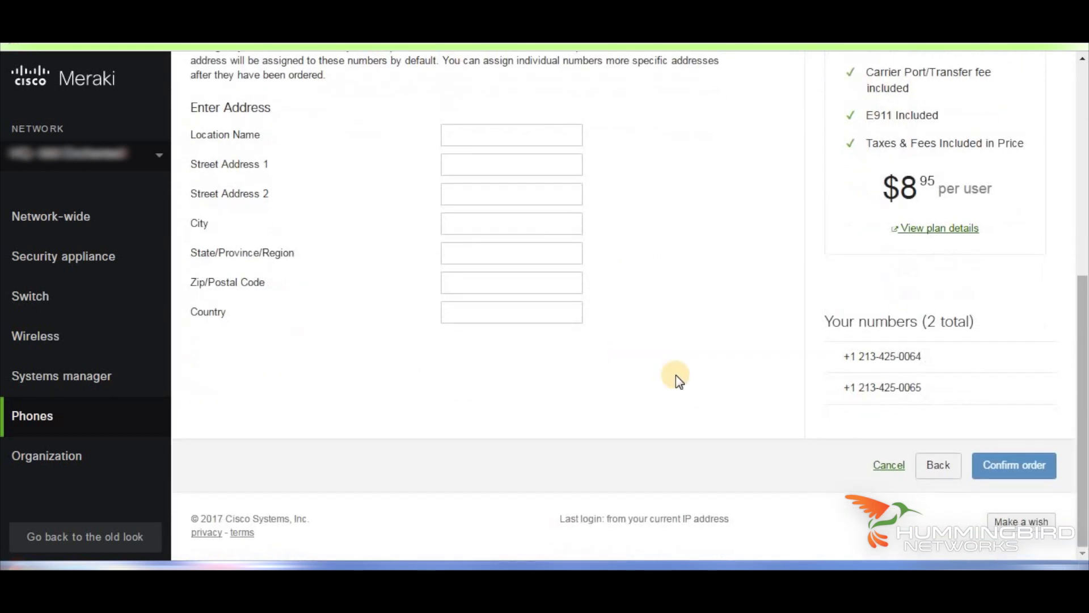